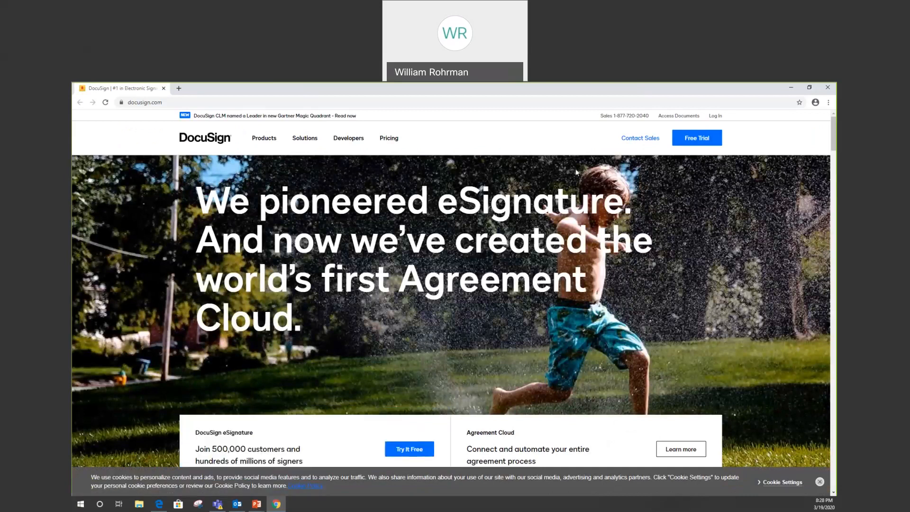
Step: Log in to DocuSign with the account e-mail, continuing through the university sign-in with the username and password
click(716, 117)
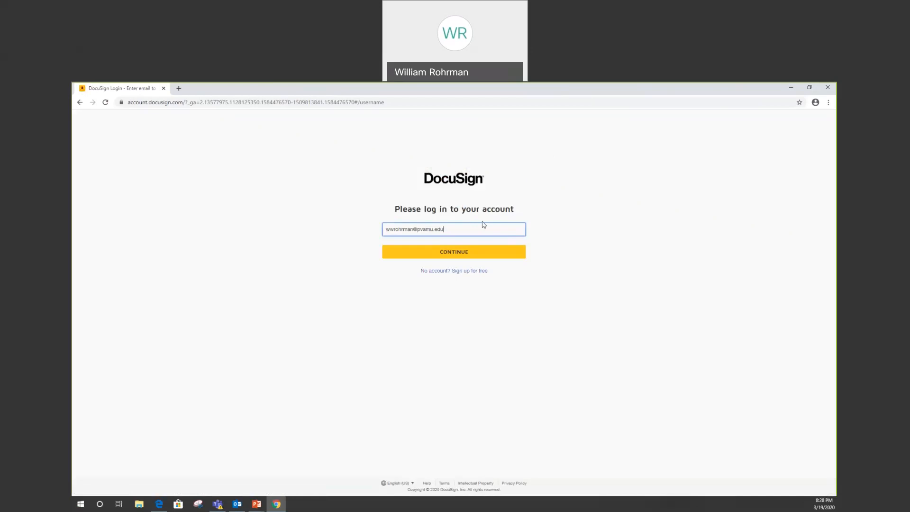
click(458, 258)
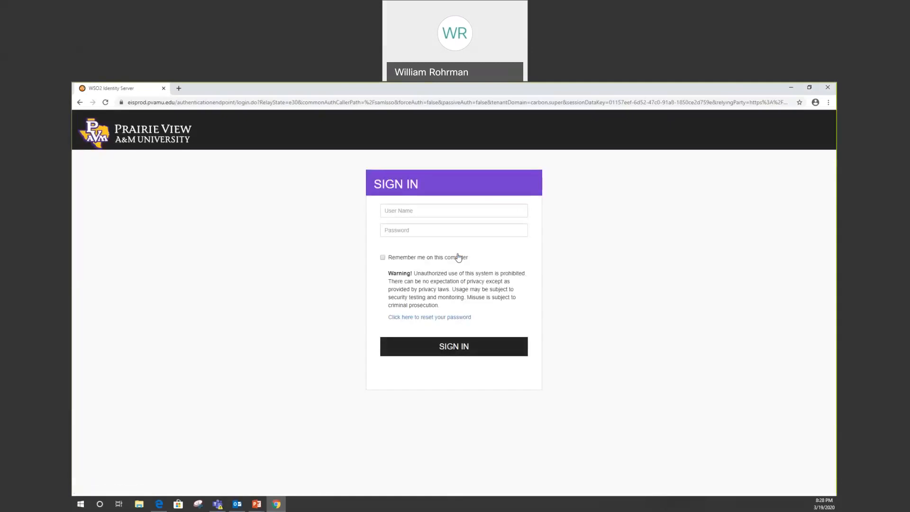
click(480, 206)
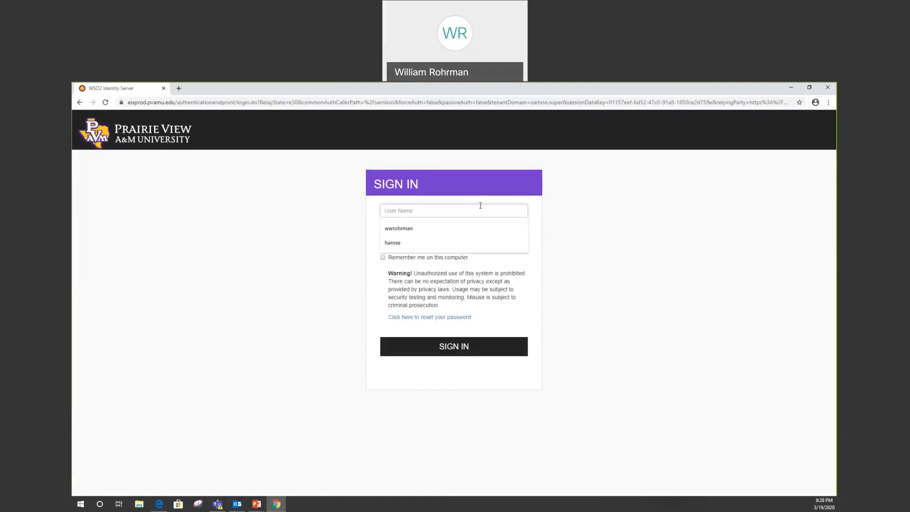
click(435, 230)
click(436, 232)
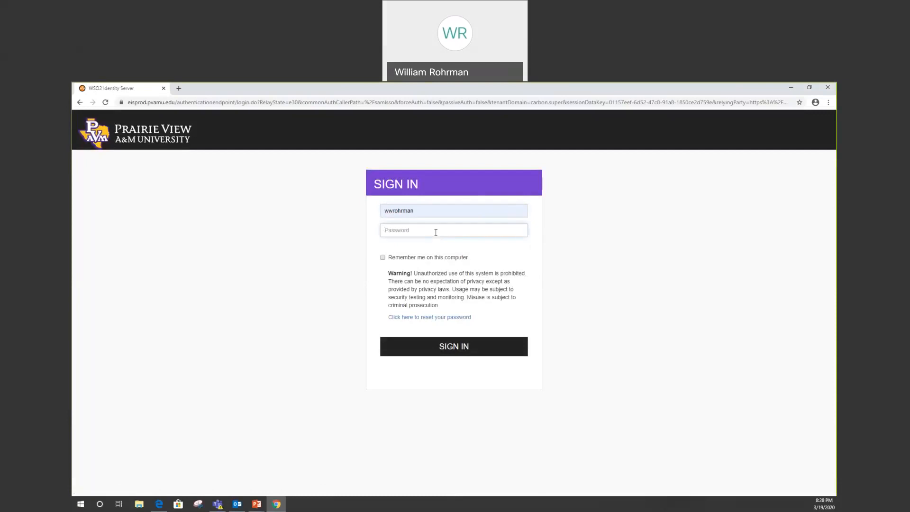
text(•••••••••••)
click(462, 353)
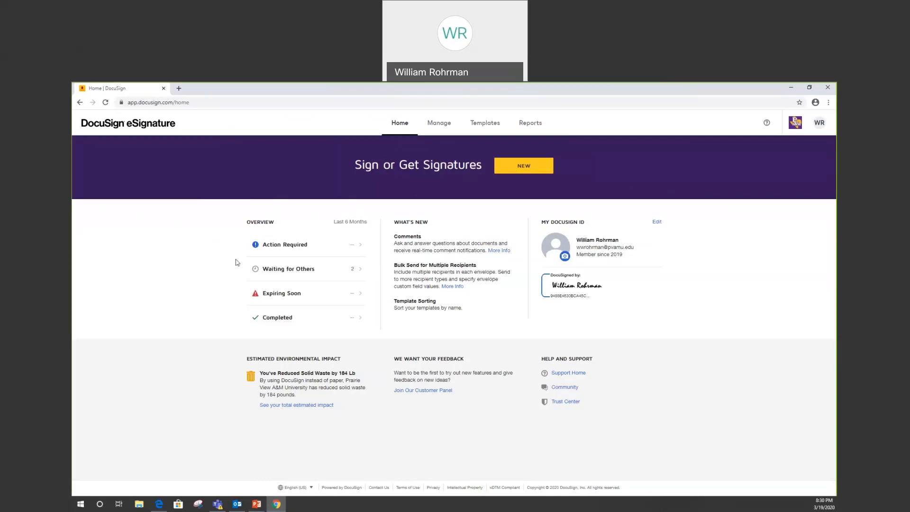
Step: Start a new envelope to send and upload the DocuSign Test Document Word file from the Desktop
click(525, 169)
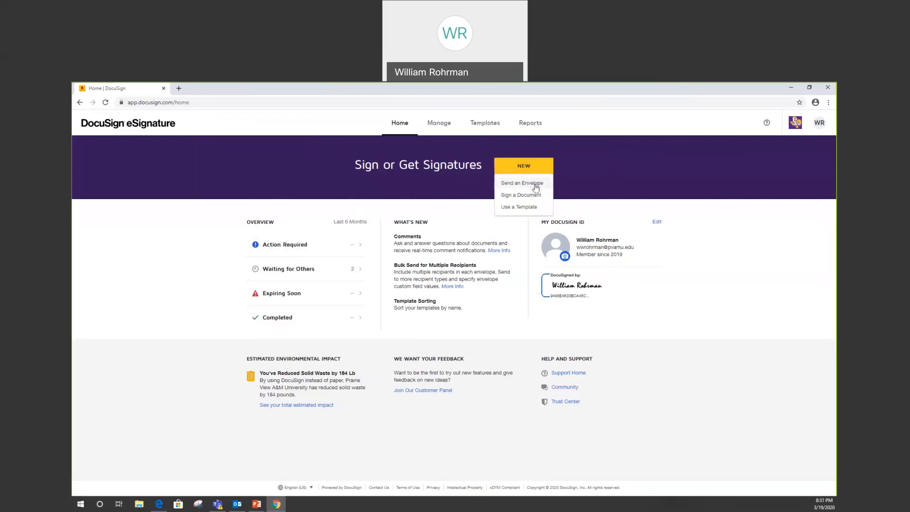
click(535, 186)
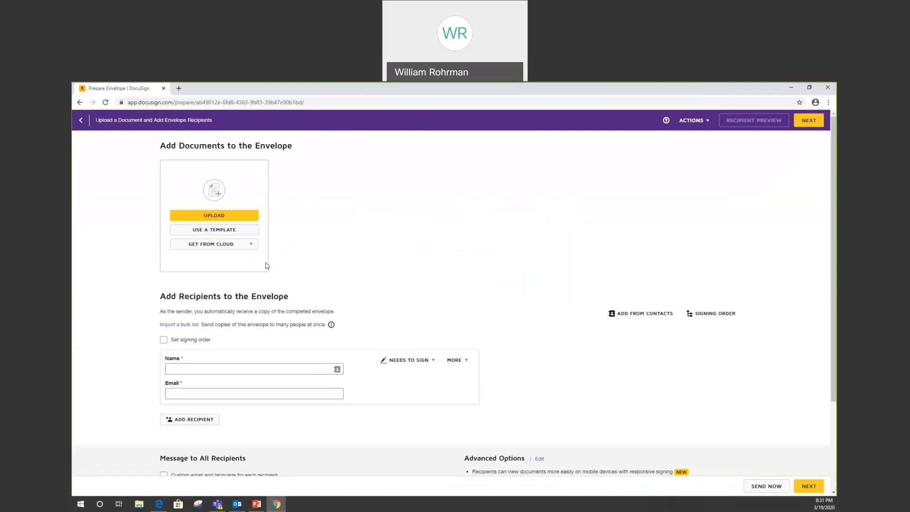
click(221, 216)
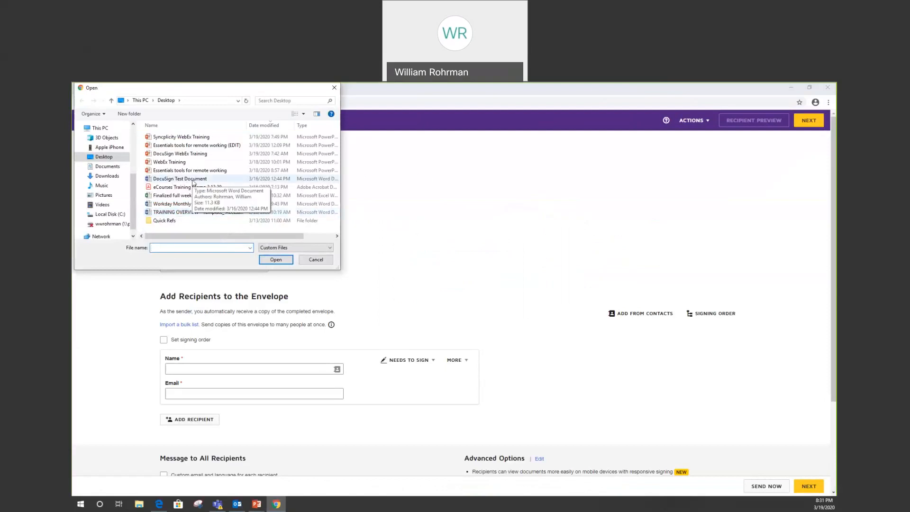
double_click(192, 180)
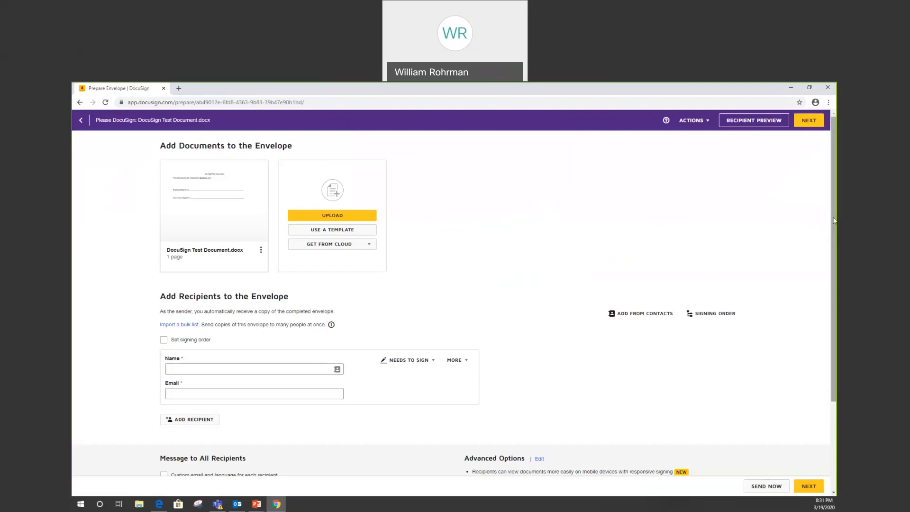
Step: Add the sender and the supervising contact as envelope recipients, filling in their names and e-mails from the suggested contacts
drag(834, 220, 836, 293)
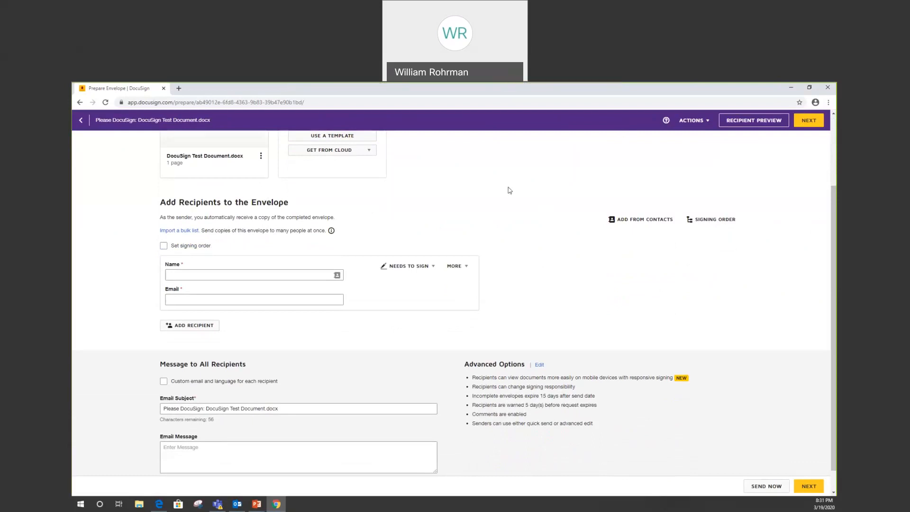
click(286, 274)
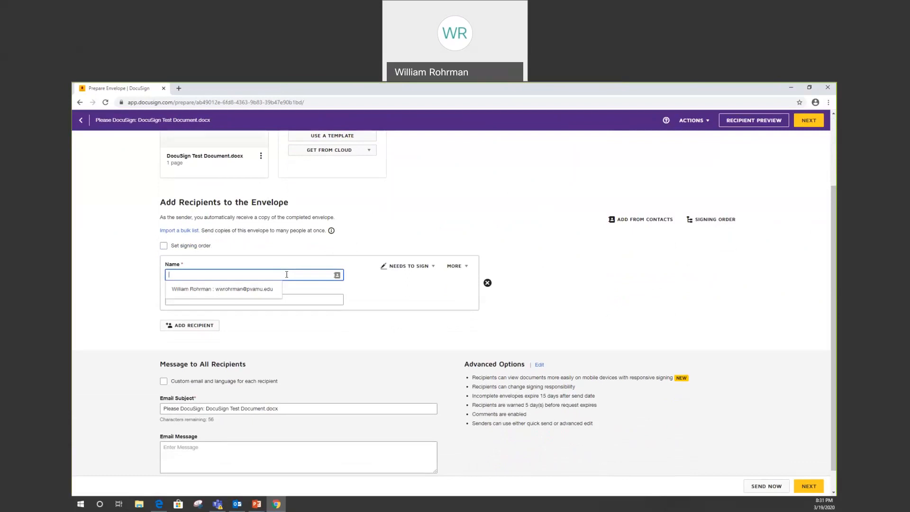
click(266, 289)
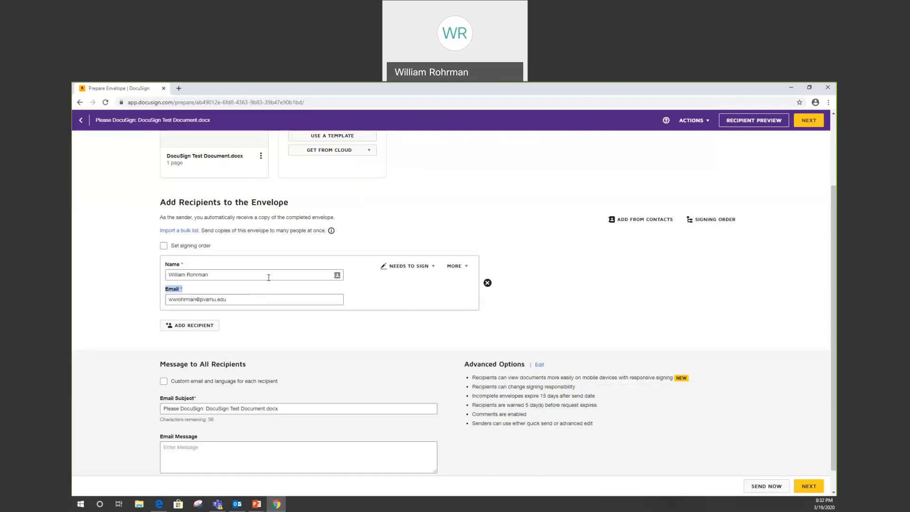
click(213, 327)
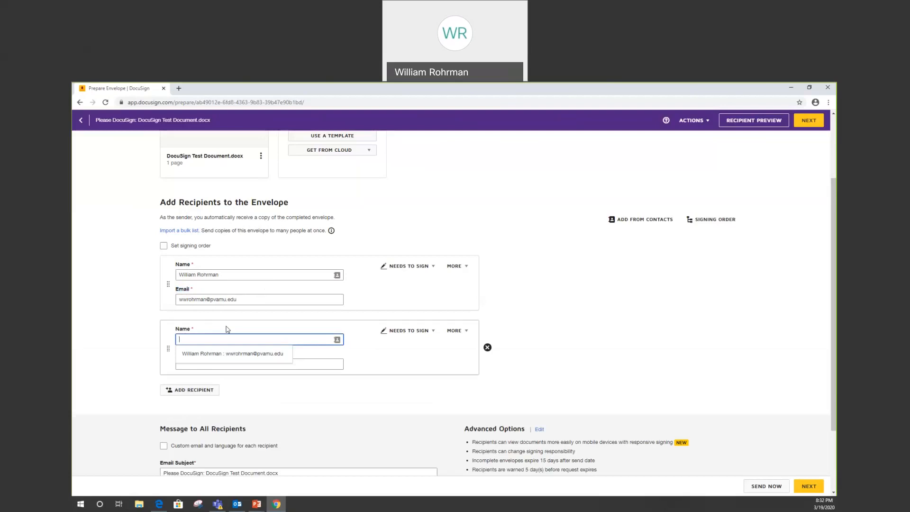
text(dway)
click(229, 354)
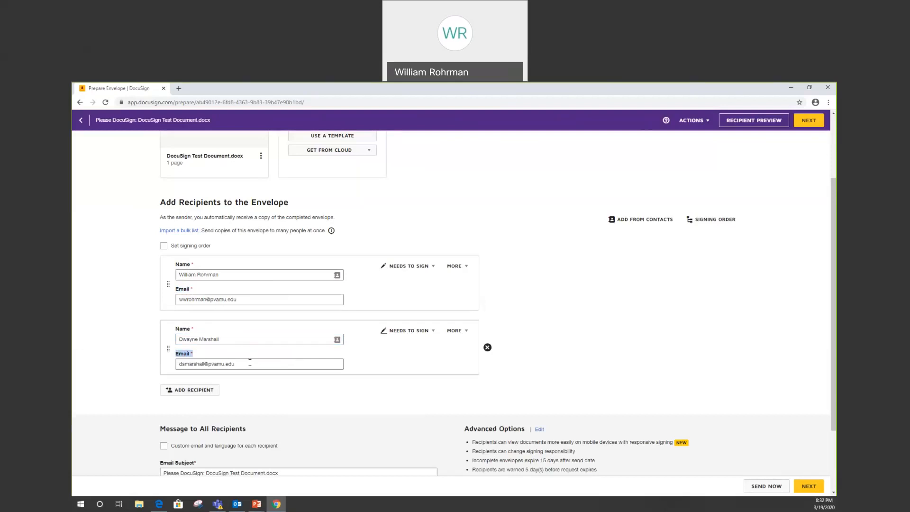
Step: Add a third contact as an envelope recipient and set that recipient's role to Receives a Copy
click(194, 390)
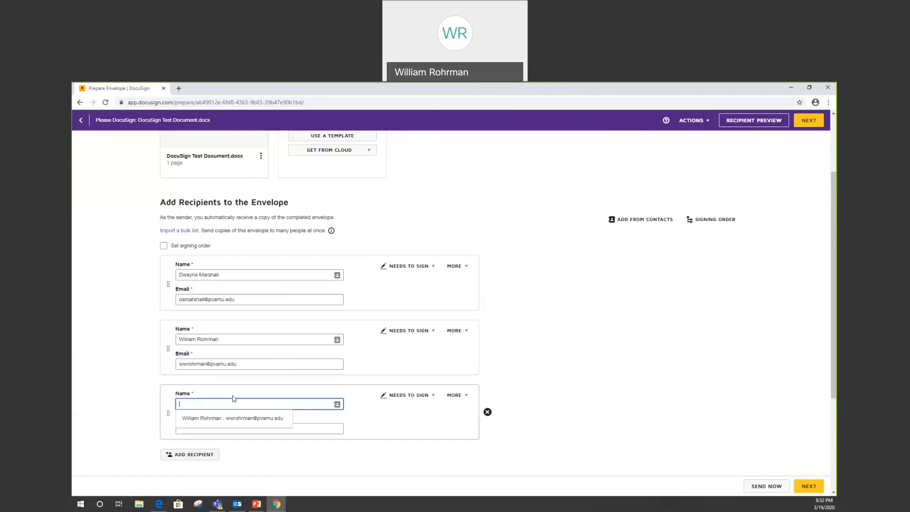
text(mia)
click(237, 419)
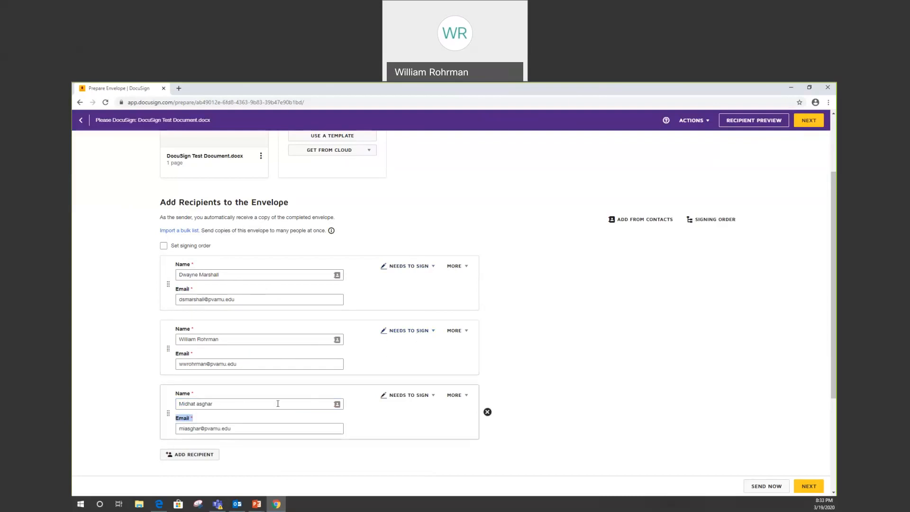
click(434, 399)
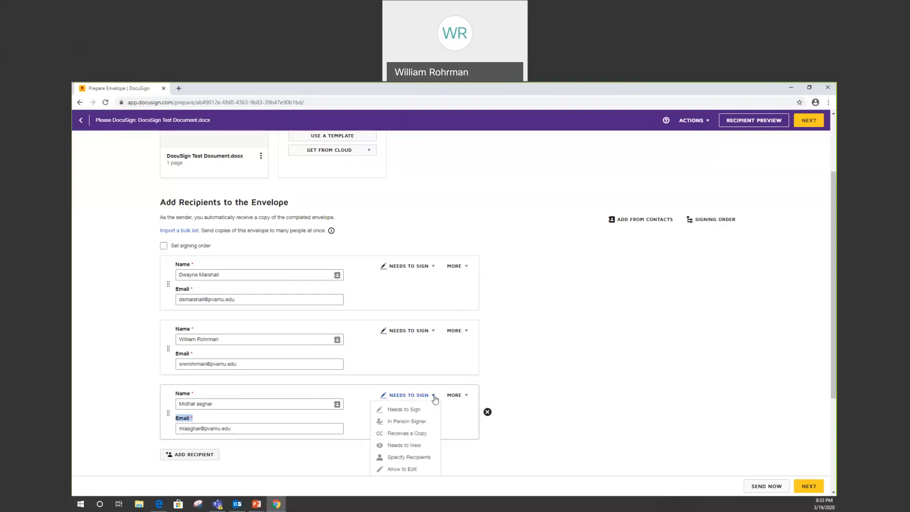
click(413, 434)
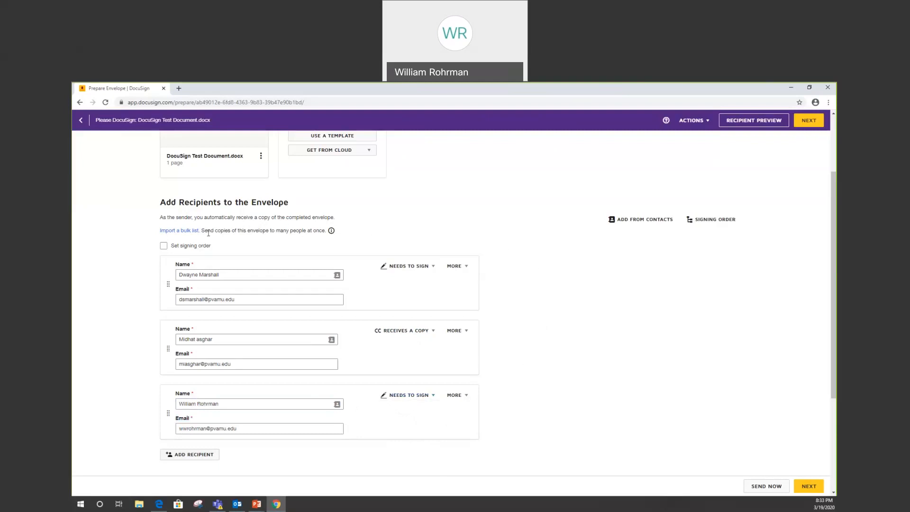
Step: Enable the signing order, with the sender as 1, the other signer as 2 and the copy recipient as 3
click(163, 246)
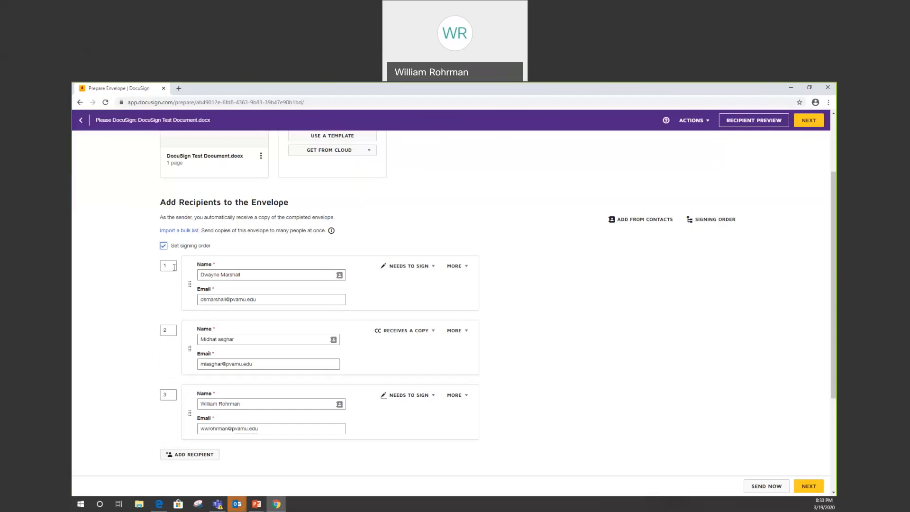
click(167, 396)
click(169, 266)
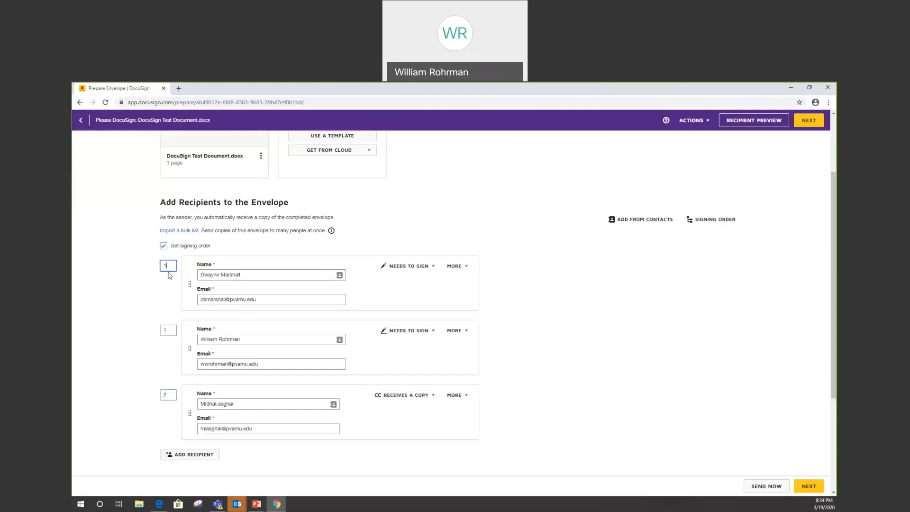
text(2)
click(169, 395)
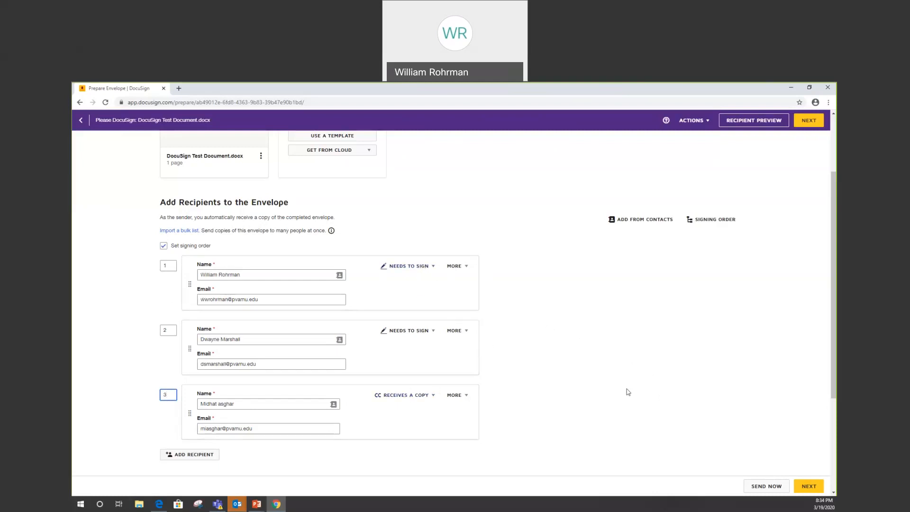
Step: Continue to the document fields and place the sender's Signature and Date Signed fields on the Employee Signature line
click(810, 488)
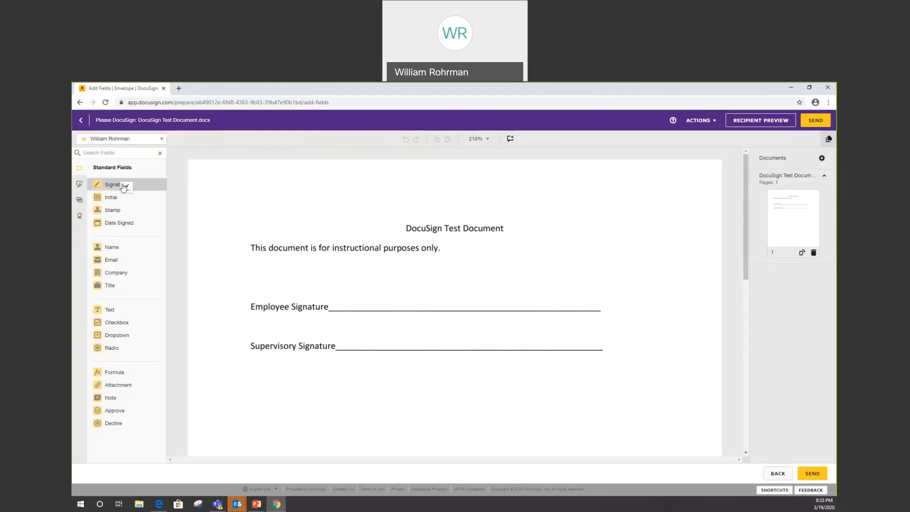
drag(123, 188, 336, 284)
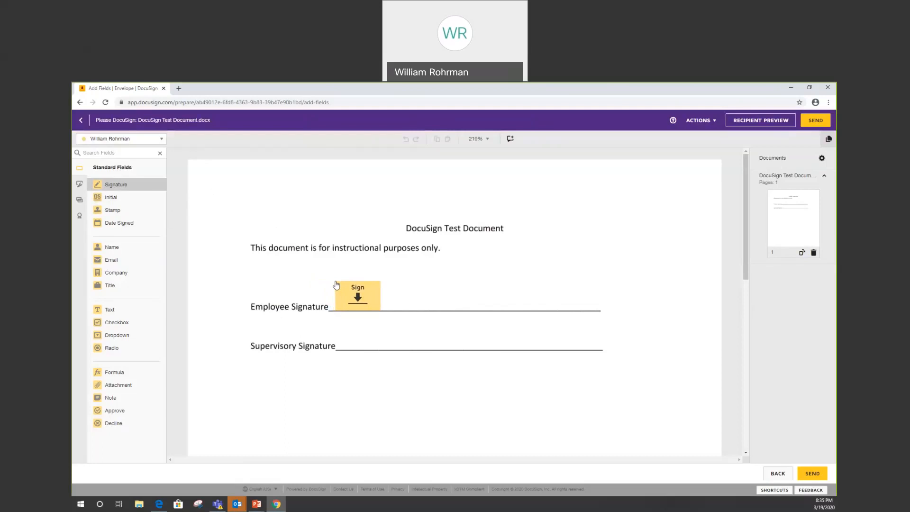
drag(336, 284, 334, 281)
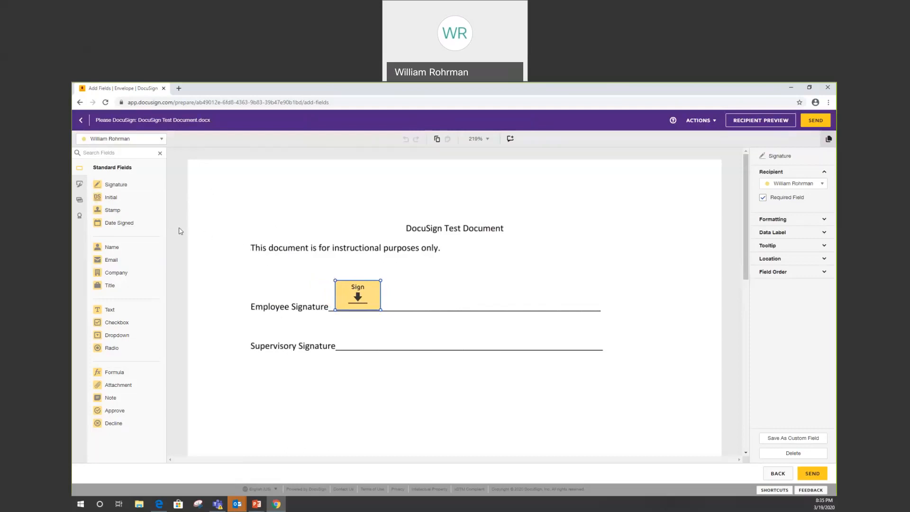
mouse_move(131, 225)
mouse_down()
mouse_move(384, 291)
mouse_move(493, 302)
mouse_up()
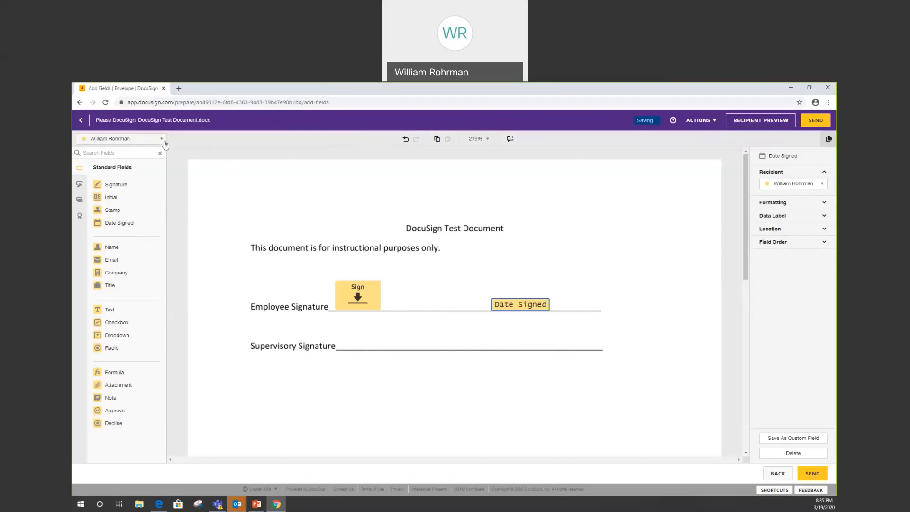
Step: Switch to the second signer and place that person's Signature and Date Signed fields on the Supervisory Signature line
click(164, 141)
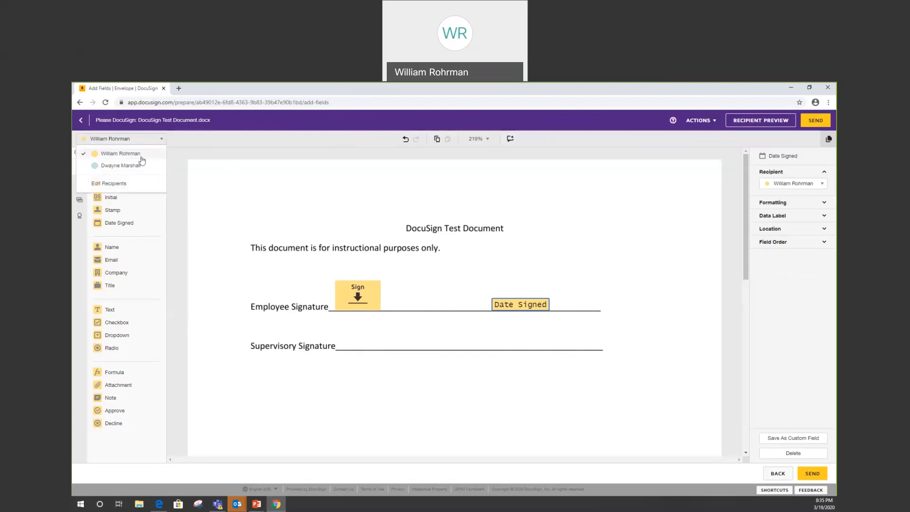
click(121, 166)
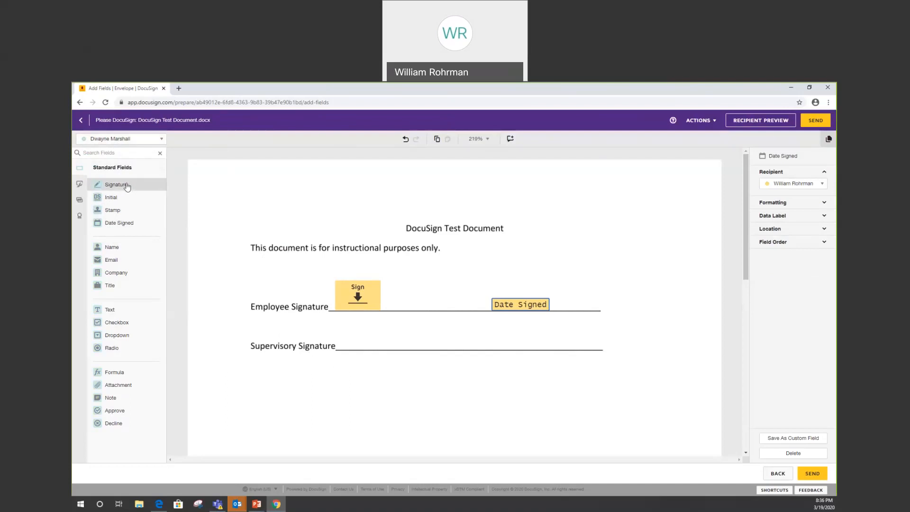
mouse_move(127, 186)
mouse_down()
mouse_move(193, 245)
mouse_move(339, 325)
mouse_up()
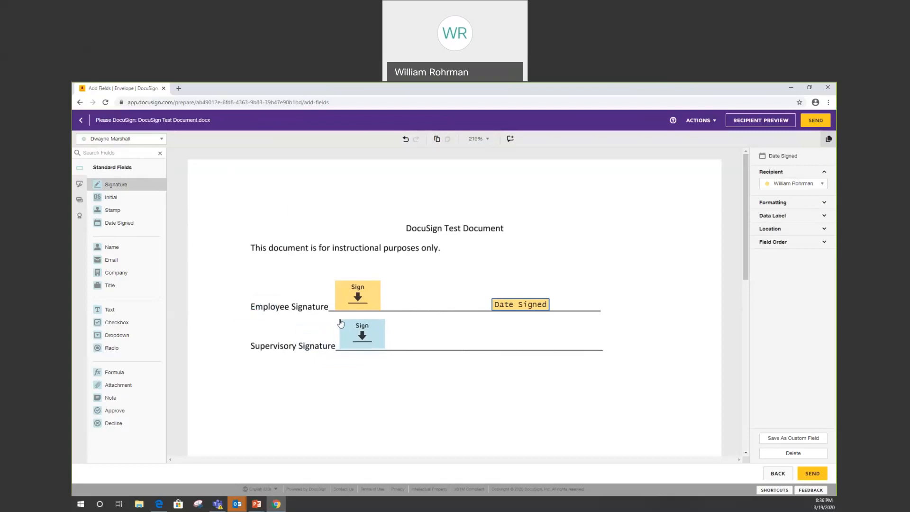
click(340, 323)
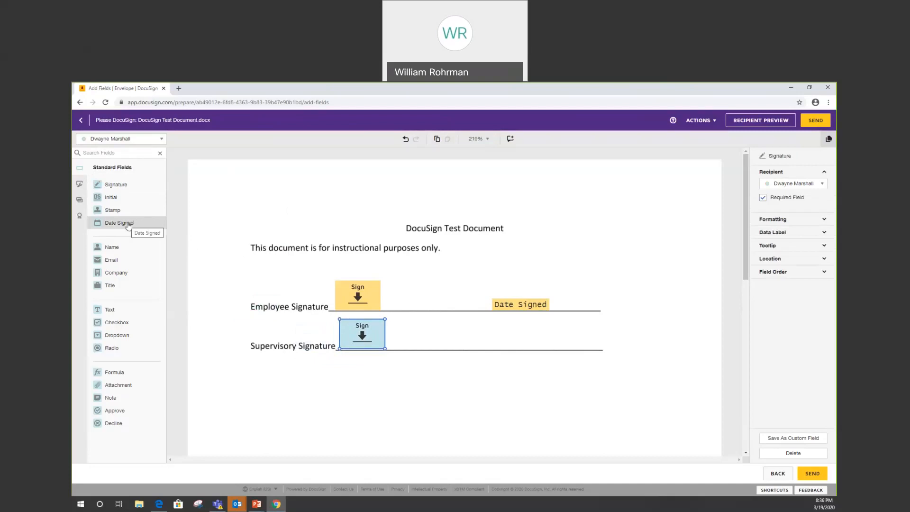
mouse_move(128, 225)
mouse_down()
mouse_move(353, 286)
mouse_move(493, 341)
mouse_up()
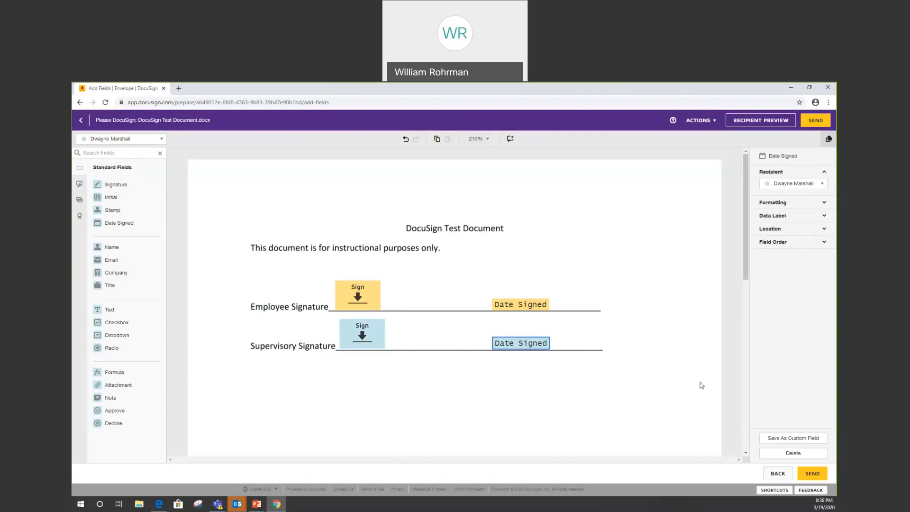
Step: Send the envelope, choose to sign it now, and complete the sender's signature on the Employee Signature line
click(812, 473)
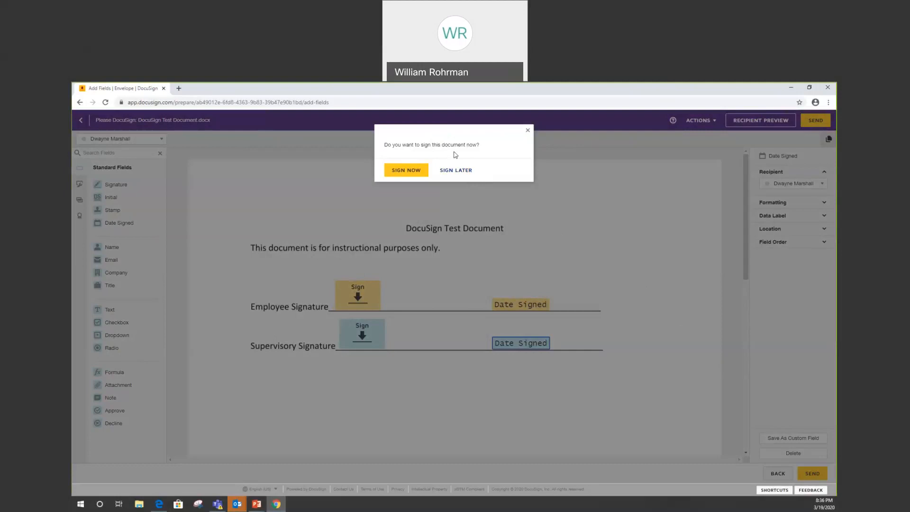
click(413, 172)
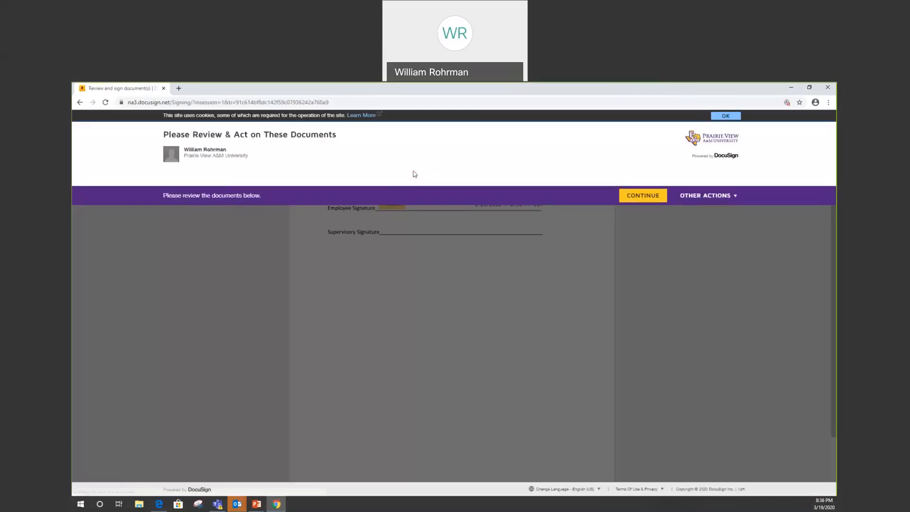
click(628, 196)
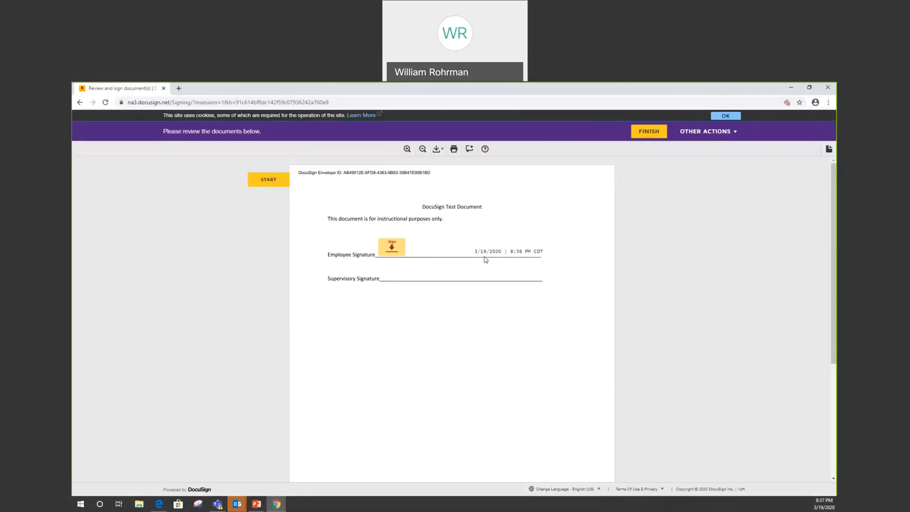
click(393, 249)
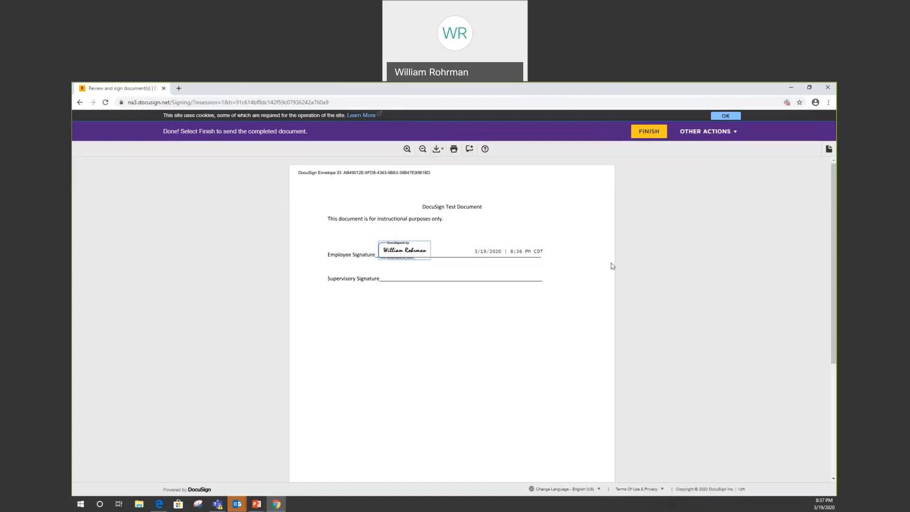
click(647, 132)
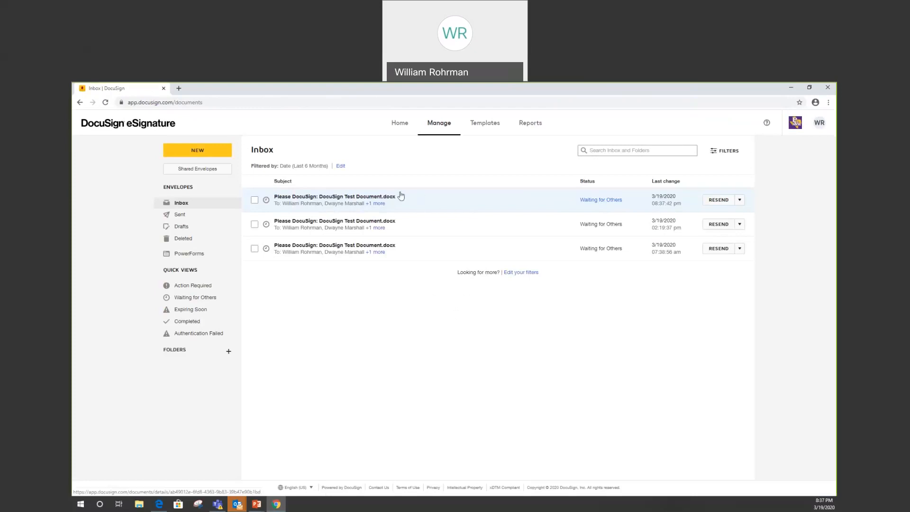
Step: Examine the newest DocuSign Test Document envelope's details and recipient progress, and close the browser
click(354, 203)
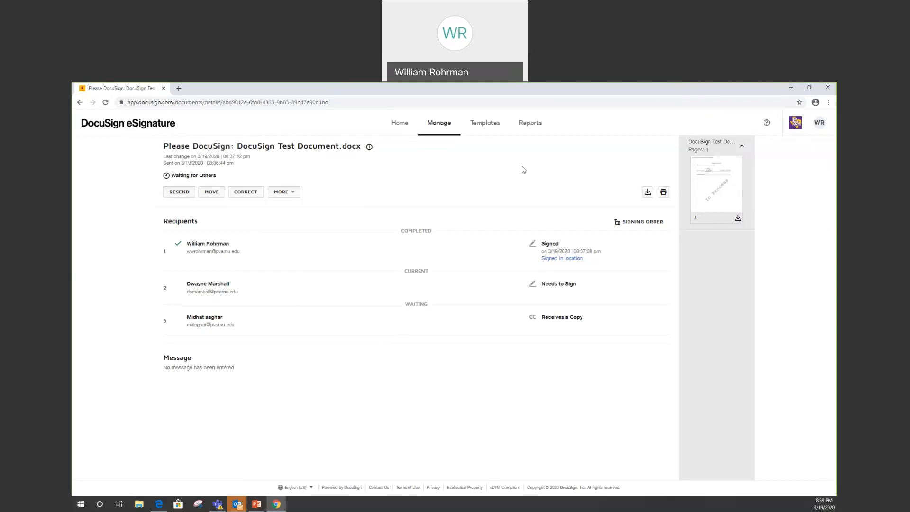
click(827, 90)
click(430, 233)
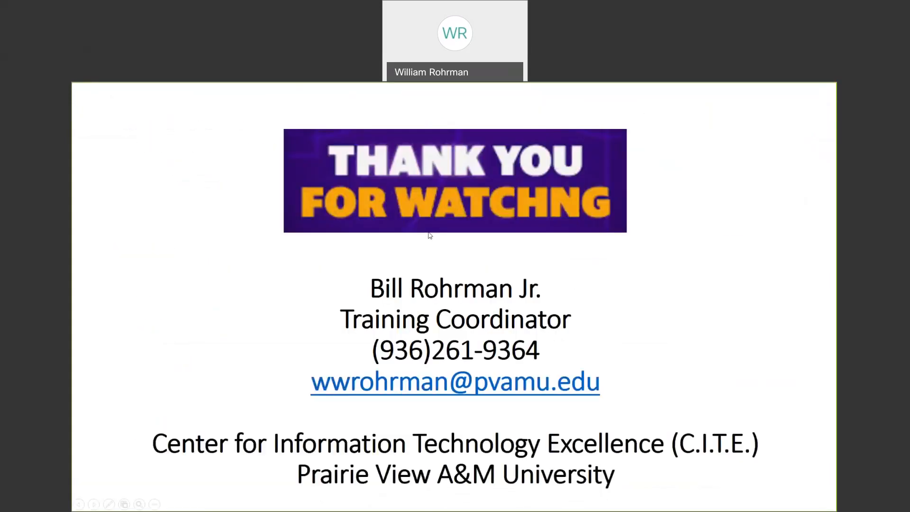